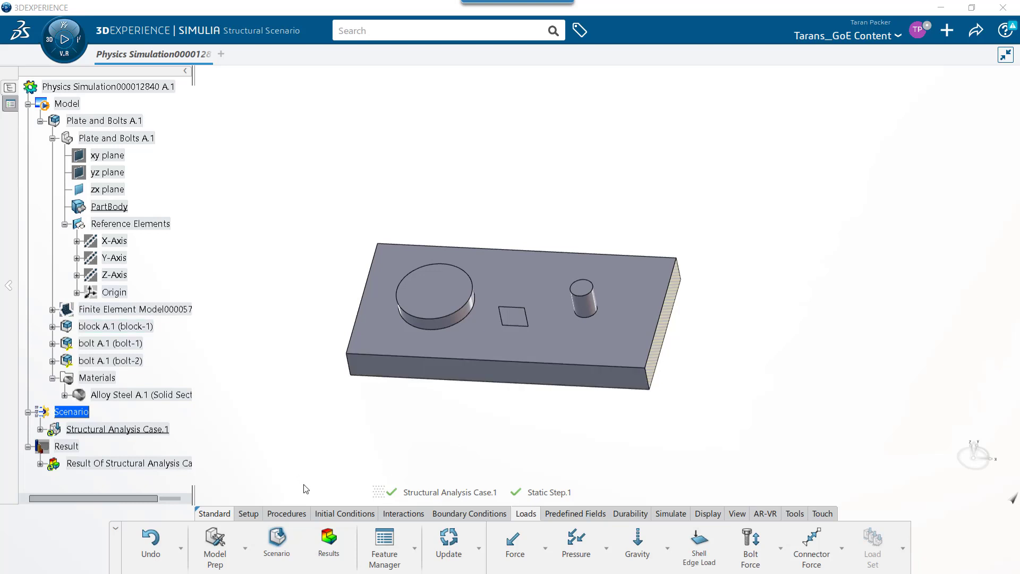
- Try a force on the boss top face with the Global axis, cancel it, and reshow the workspace list
{"action": "left_click", "coordinate": [245, 548]}
{"action": "left_click", "coordinate": [516, 546]}
{"action": "left_click", "coordinate": [432, 307]}
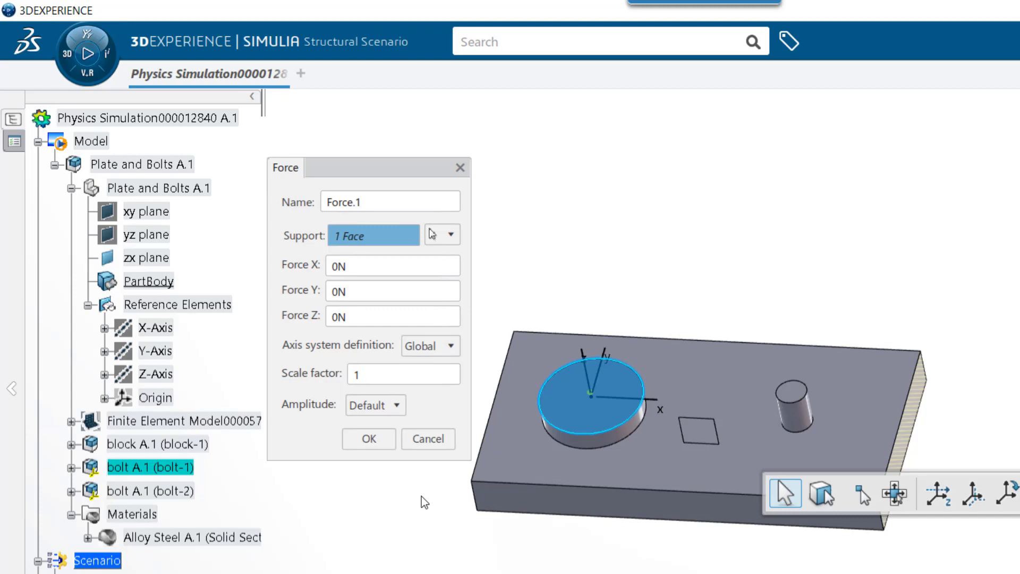
{"action": "left_click", "coordinate": [456, 341]}
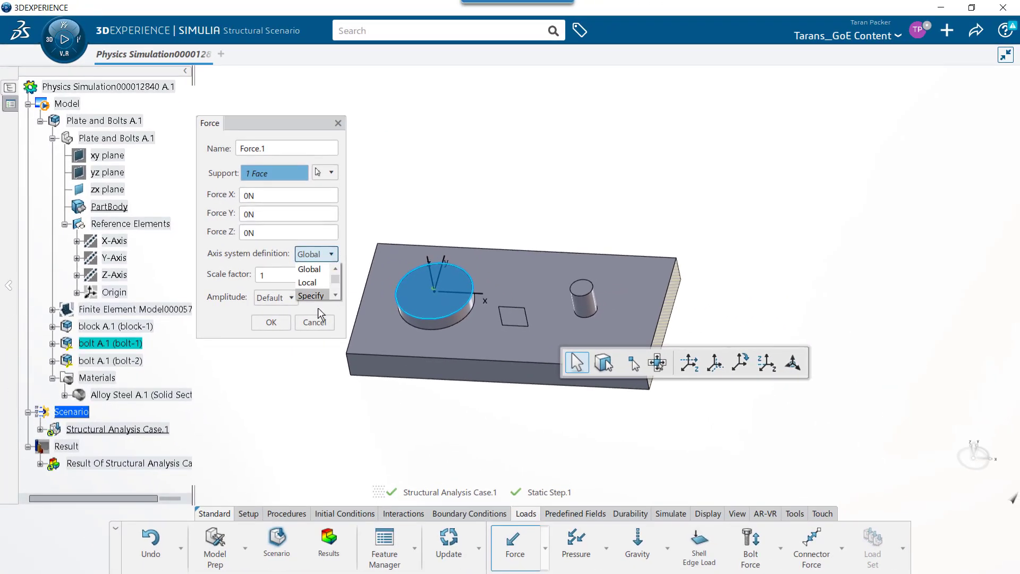
{"action": "left_click", "coordinate": [318, 307]}
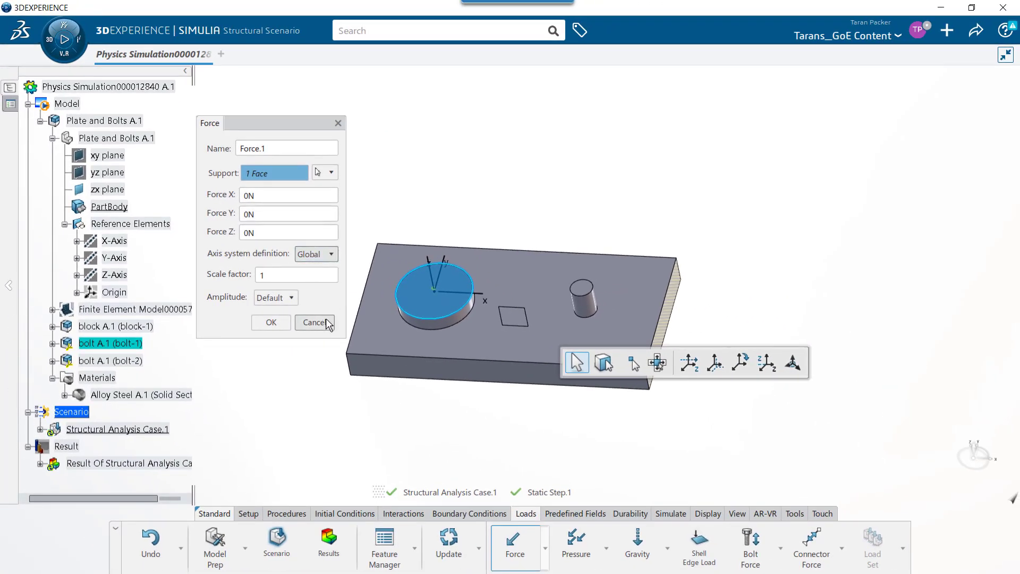
{"action": "left_click", "coordinate": [325, 321]}
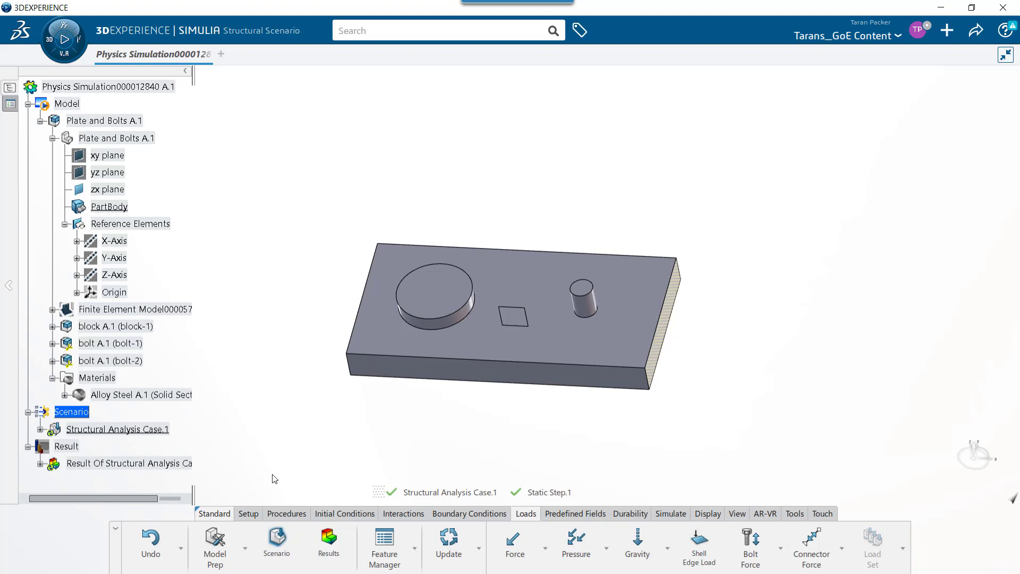
{"action": "left_click", "coordinate": [245, 550]}
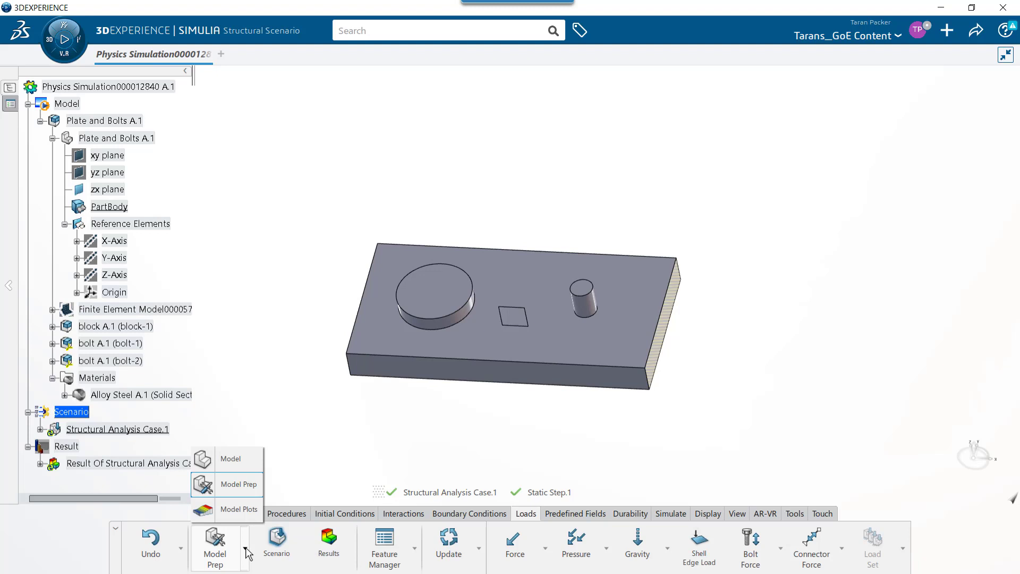
- Switch to Model Prep with Plate and Bolts A.1 as the target shape
{"action": "left_click", "coordinate": [243, 489]}
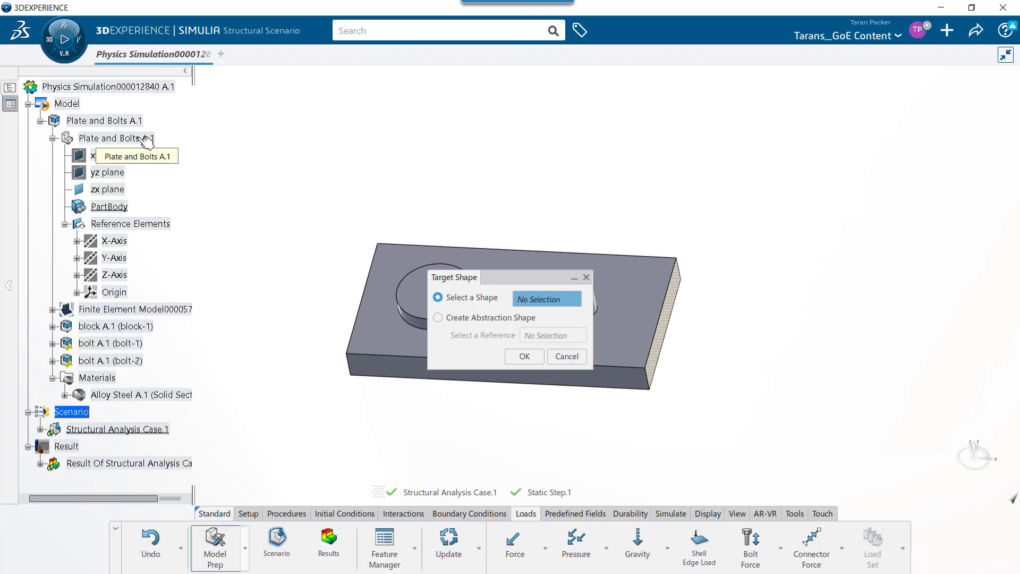
{"action": "left_click", "coordinate": [145, 140]}
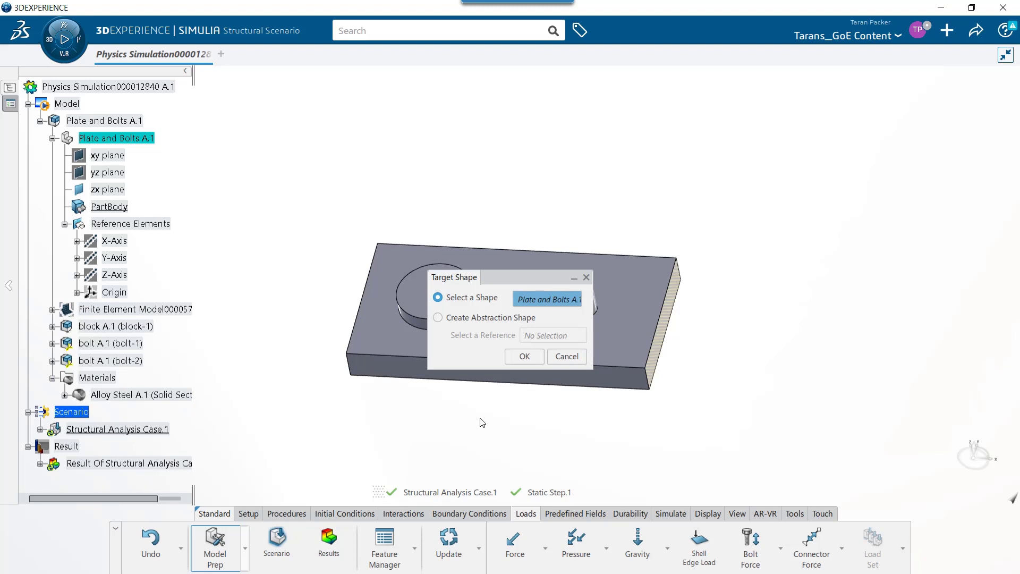
{"action": "left_click", "coordinate": [515, 360]}
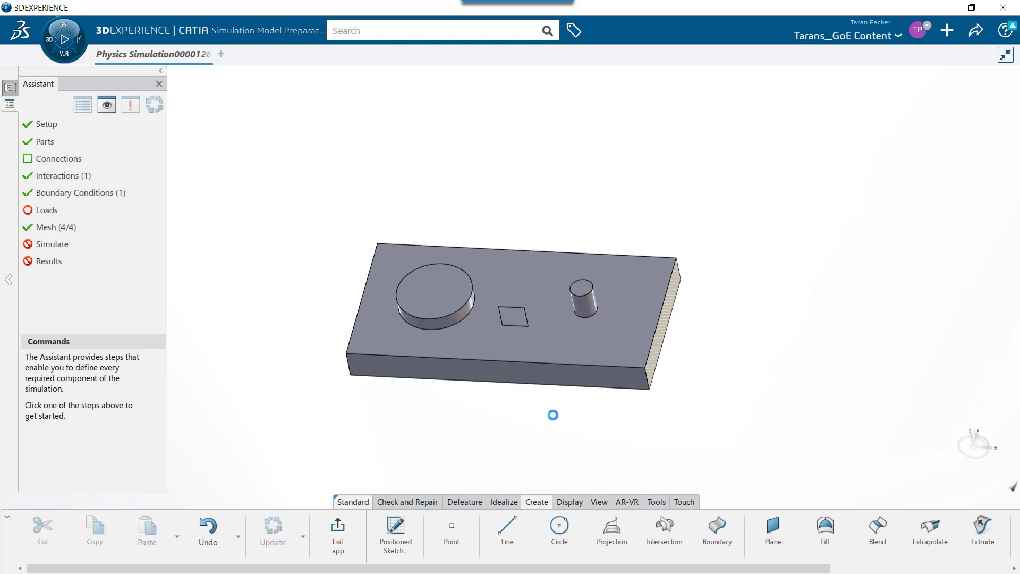
- Swap the left Assistant checklist panel for the specification tree
{"action": "left_click", "coordinate": [10, 104]}
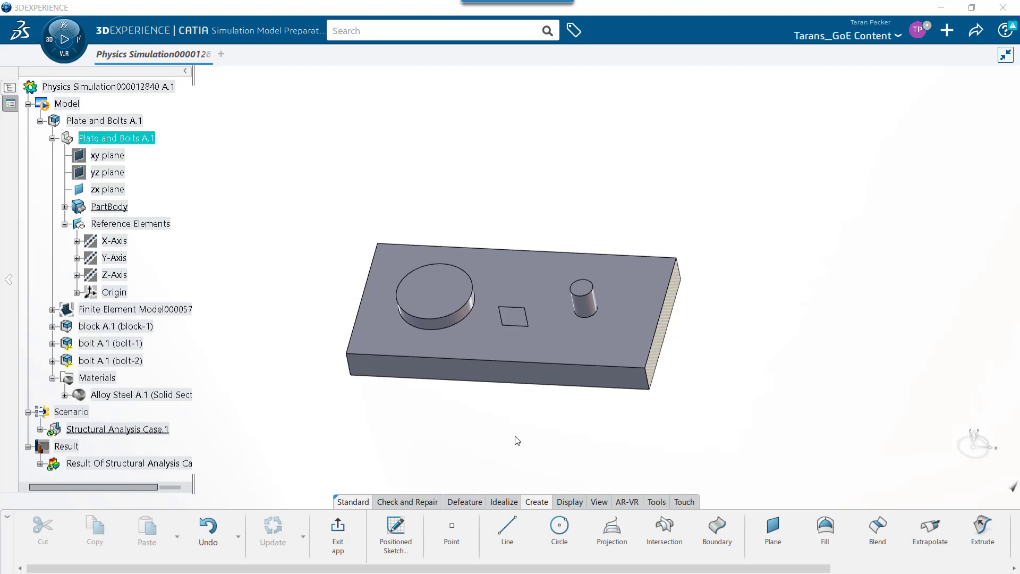
- Create Point.2 as the circle centre of the large boss's circular edge
{"action": "left_click", "coordinate": [451, 527]}
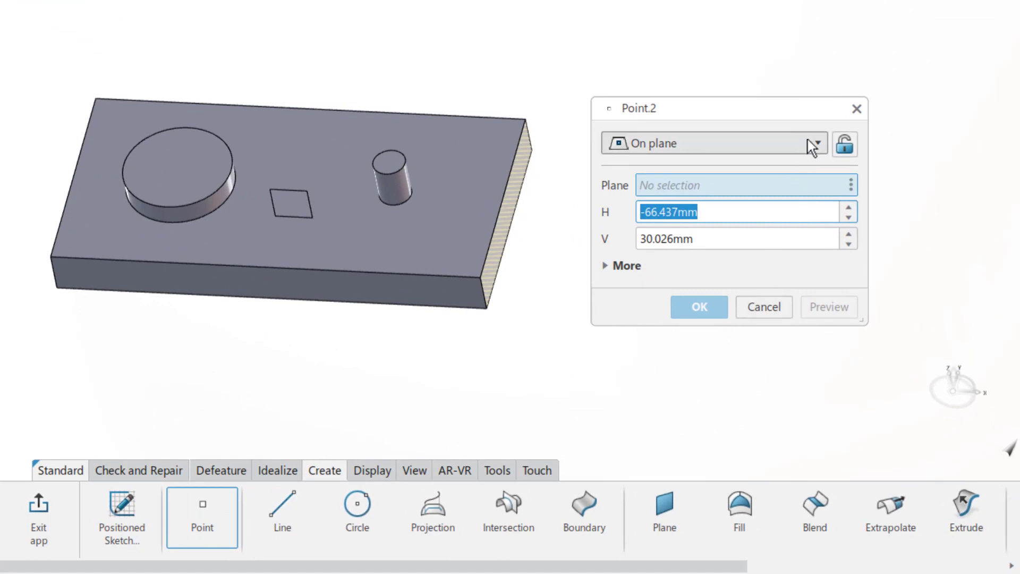
{"action": "left_click", "coordinate": [811, 148]}
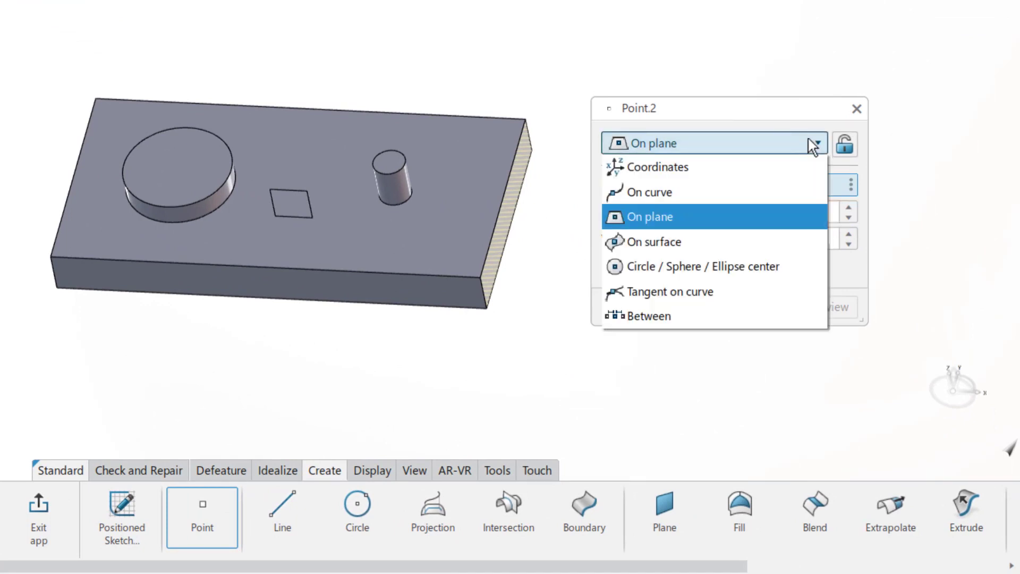
{"action": "left_click", "coordinate": [792, 267]}
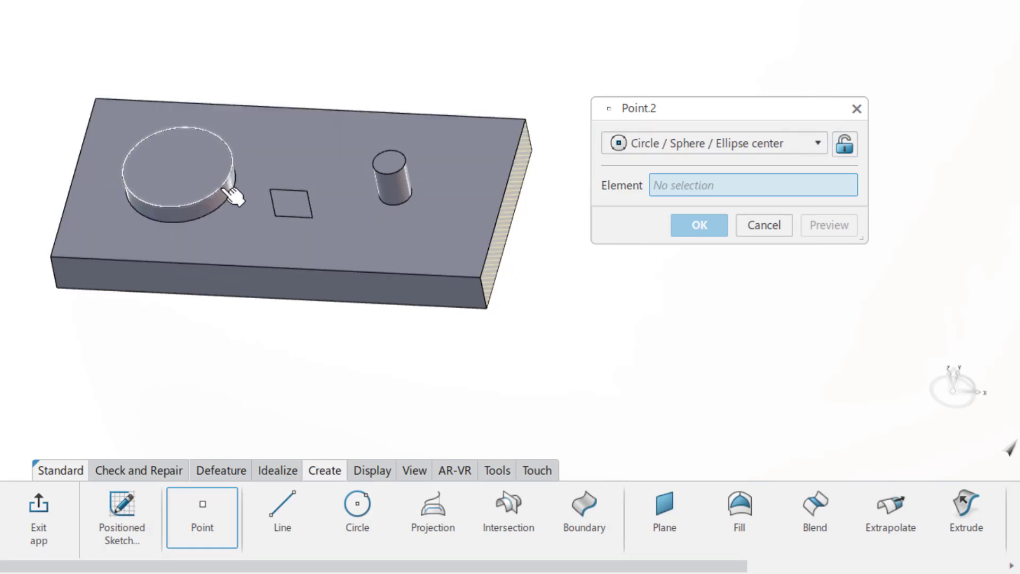
{"action": "left_click", "coordinate": [229, 195]}
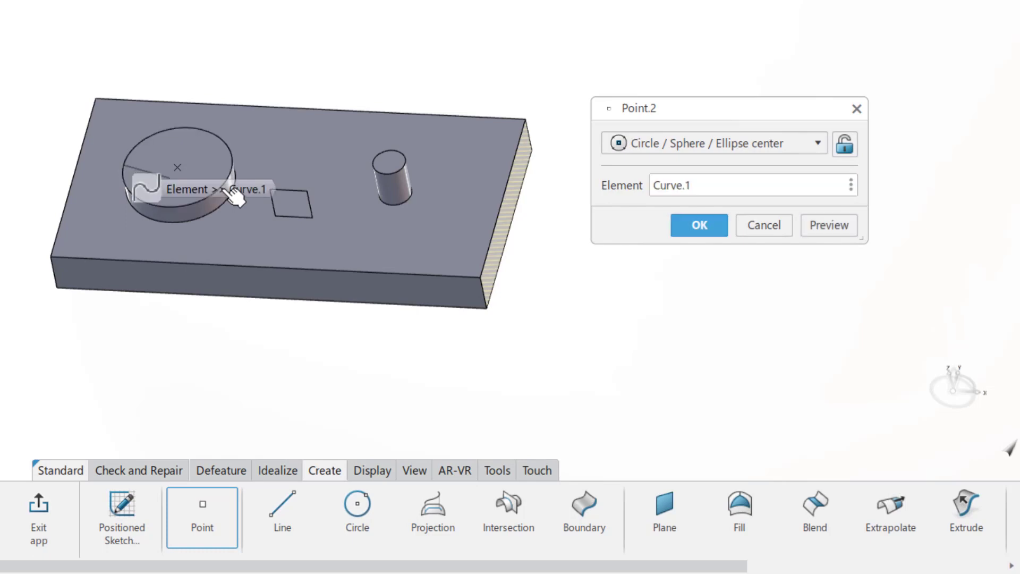
{"action": "left_click", "coordinate": [702, 224]}
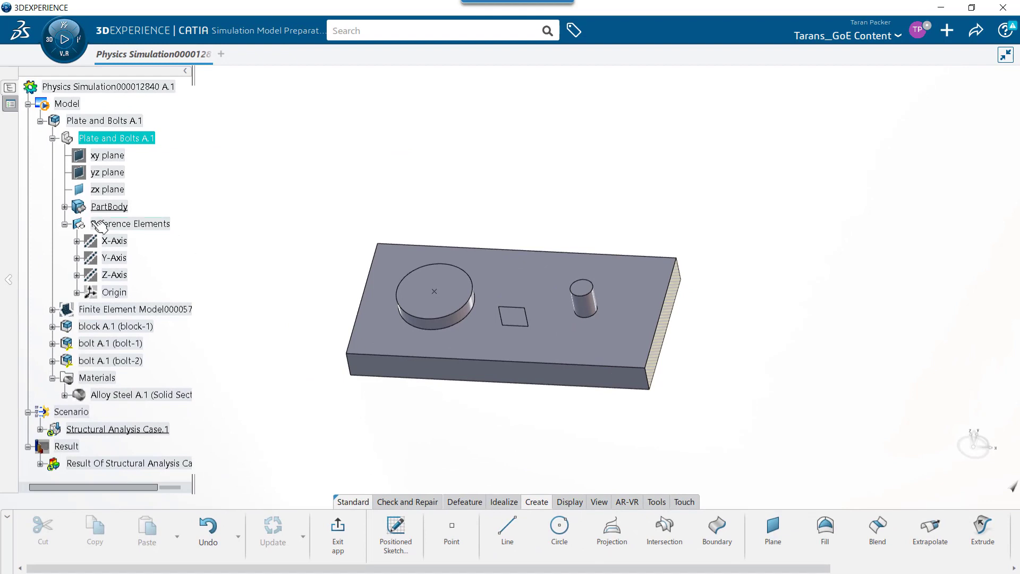
- Create a 59 mm point-direction Line.1 from Point.2 along the yz plane
{"action": "left_click", "coordinate": [66, 206]}
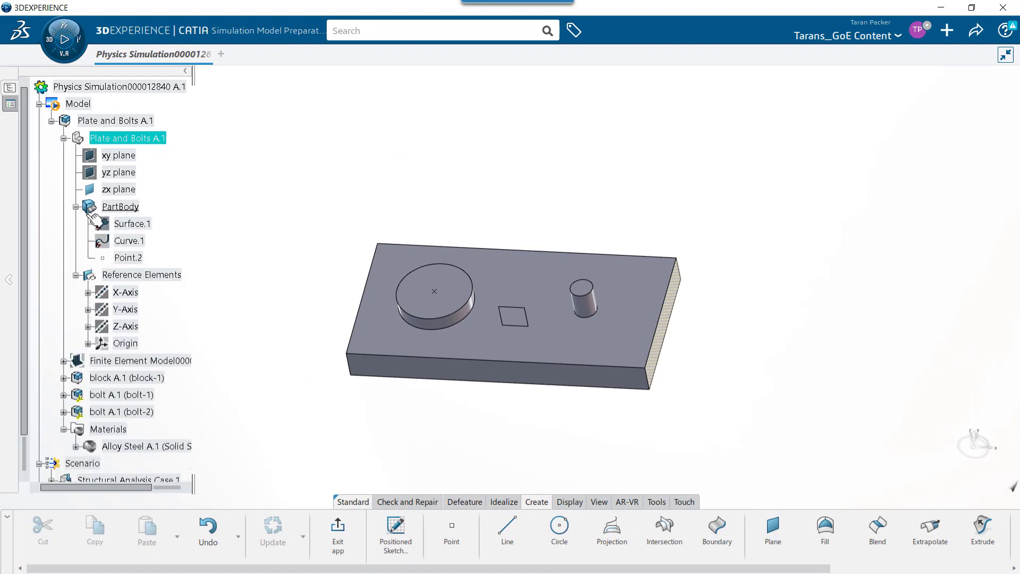
{"action": "left_click", "coordinate": [509, 534]}
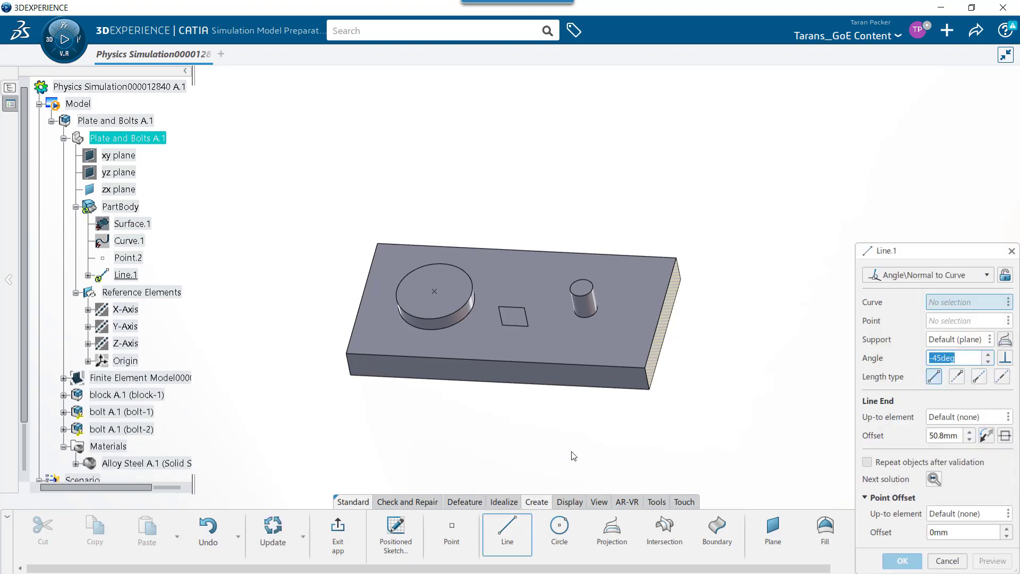
{"action": "left_click_drag", "start_coordinate": [930, 251], "coordinate": [791, 175]}
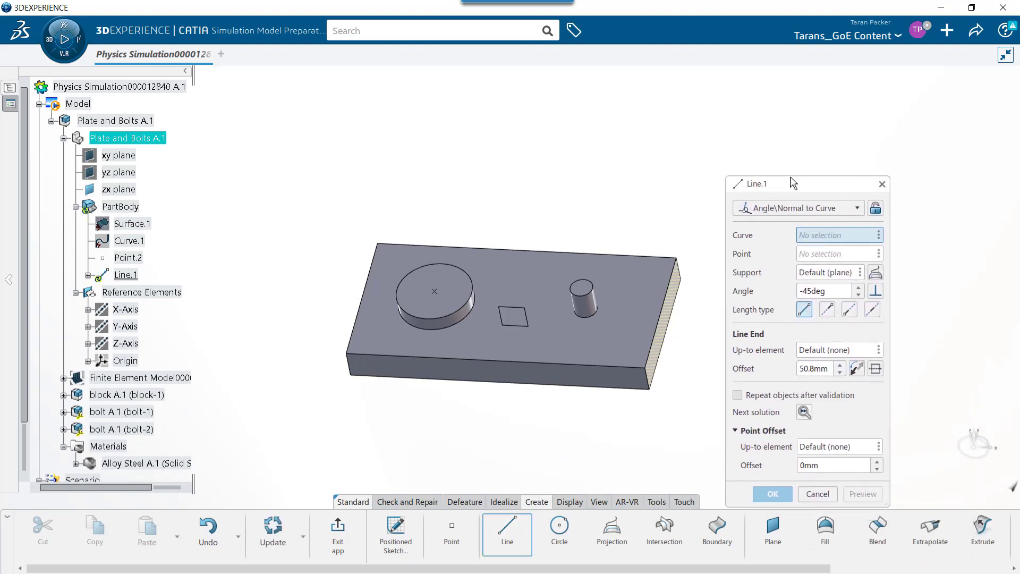
{"action": "left_click", "coordinate": [848, 203]}
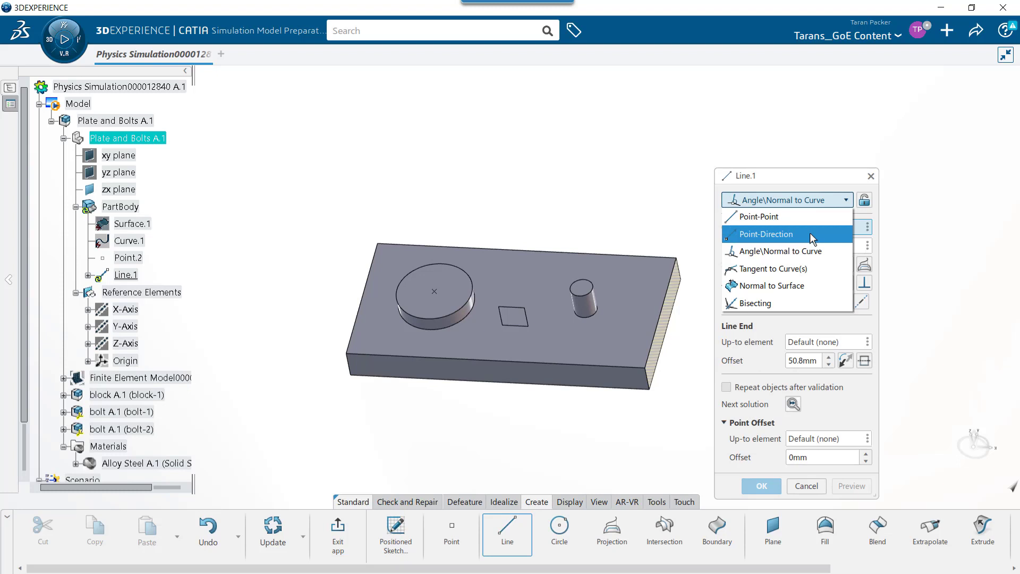
{"action": "left_click", "coordinate": [812, 237]}
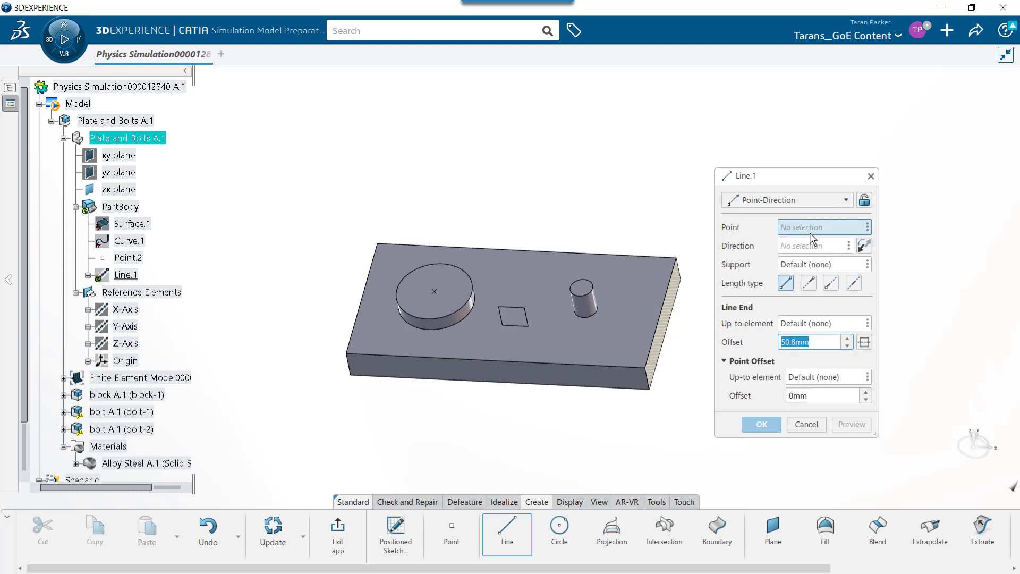
{"action": "left_click", "coordinate": [131, 258]}
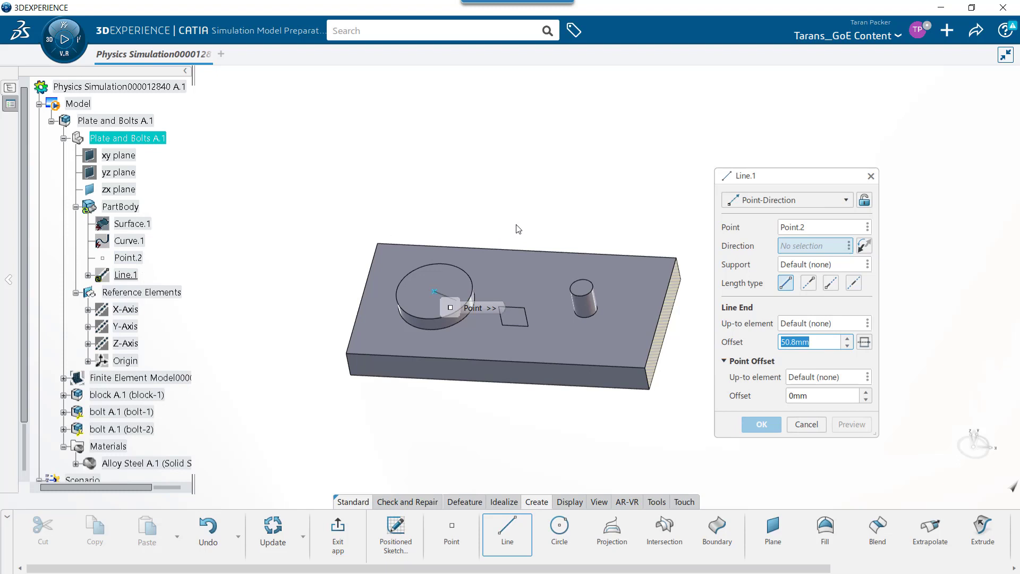
{"action": "left_click", "coordinate": [120, 173]}
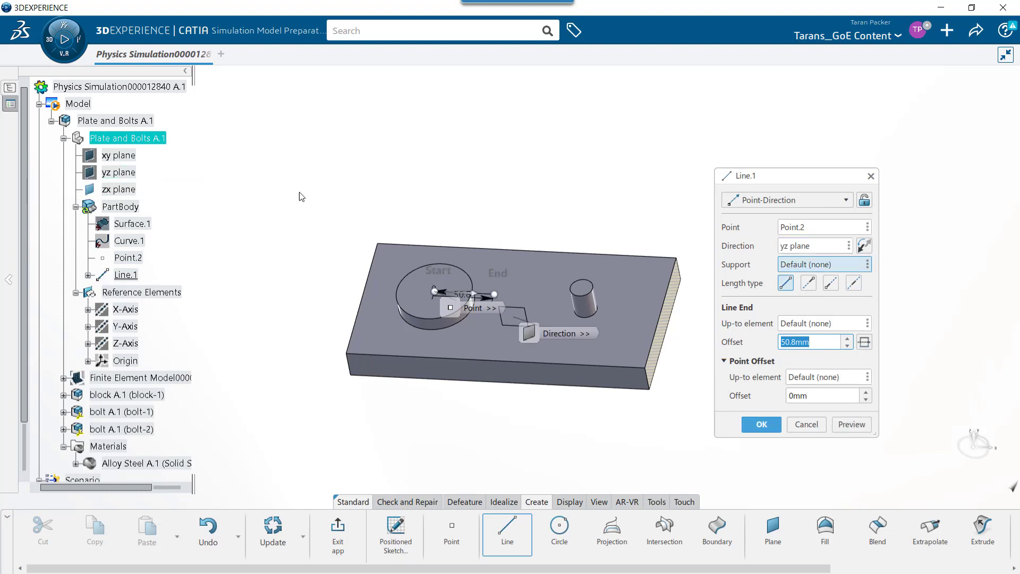
{"action": "left_click", "coordinate": [496, 294]}
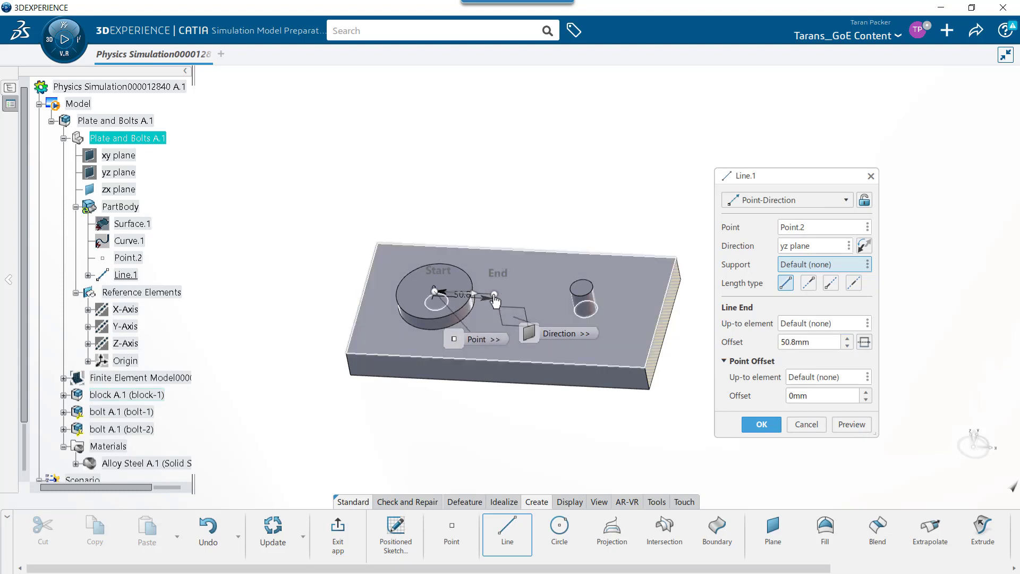
{"action": "left_click_drag", "start_coordinate": [494, 300], "coordinate": [503, 299]}
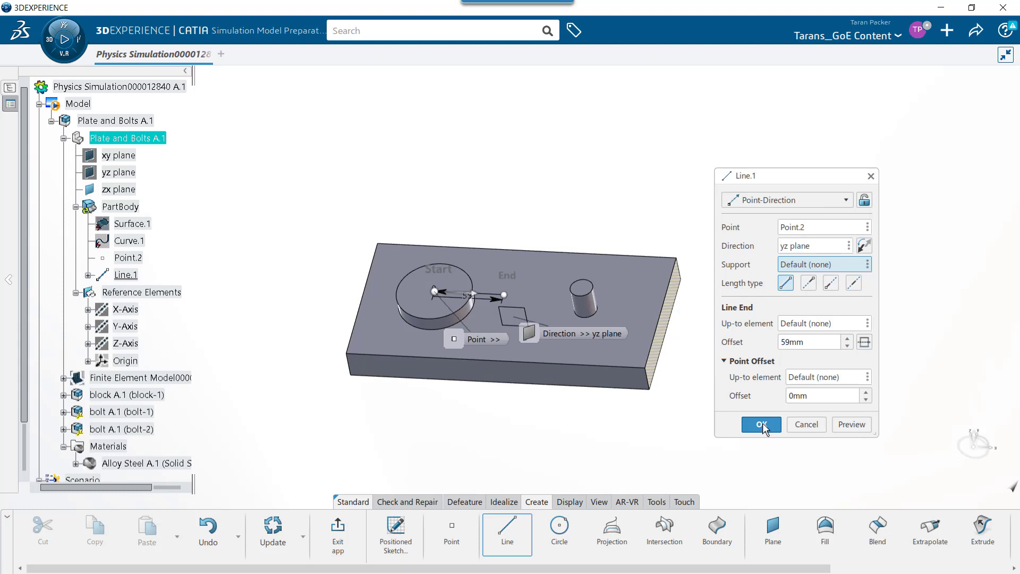
{"action": "left_click", "coordinate": [761, 424]}
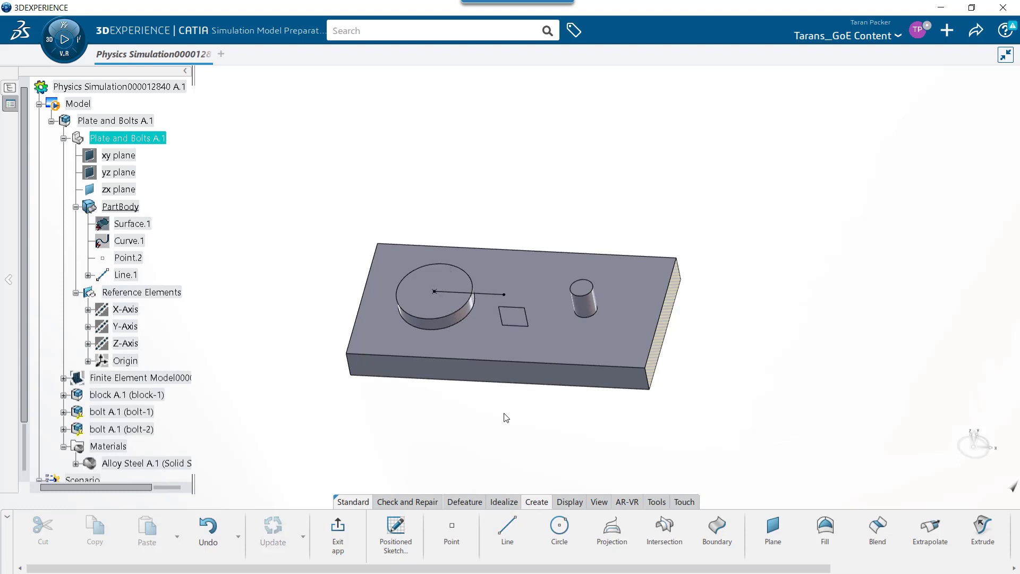
- Create Line.2 from Point.2 at -45° to Line.1, supported on the bolt top face
{"action": "left_click", "coordinate": [508, 536]}
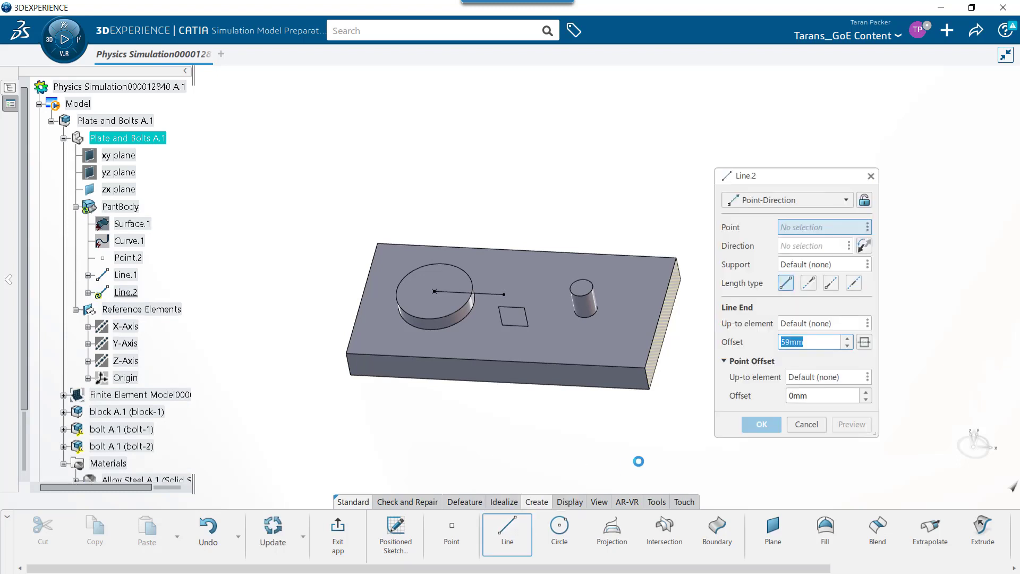
{"action": "left_click", "coordinate": [824, 198]}
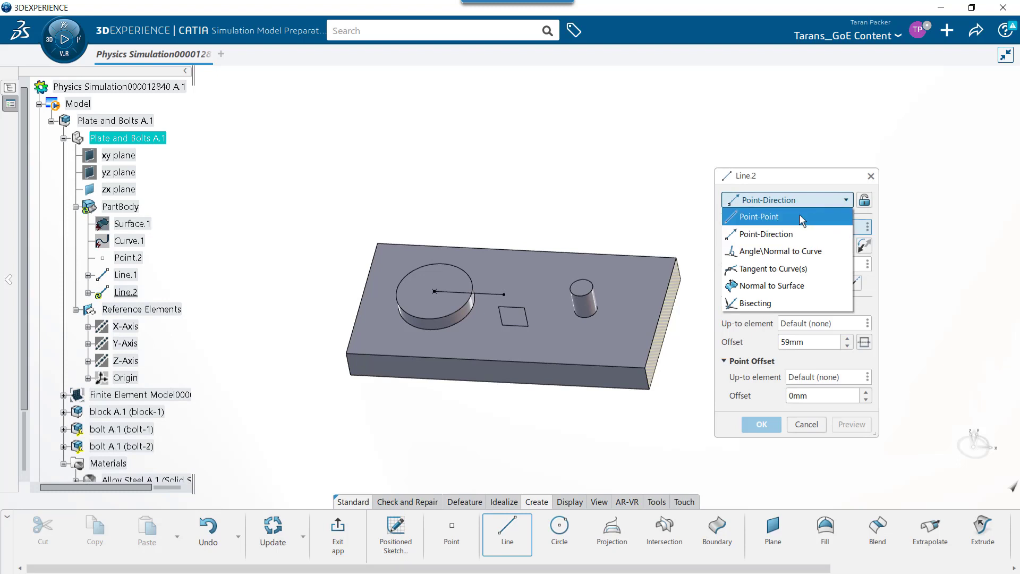
{"action": "left_click", "coordinate": [798, 214]}
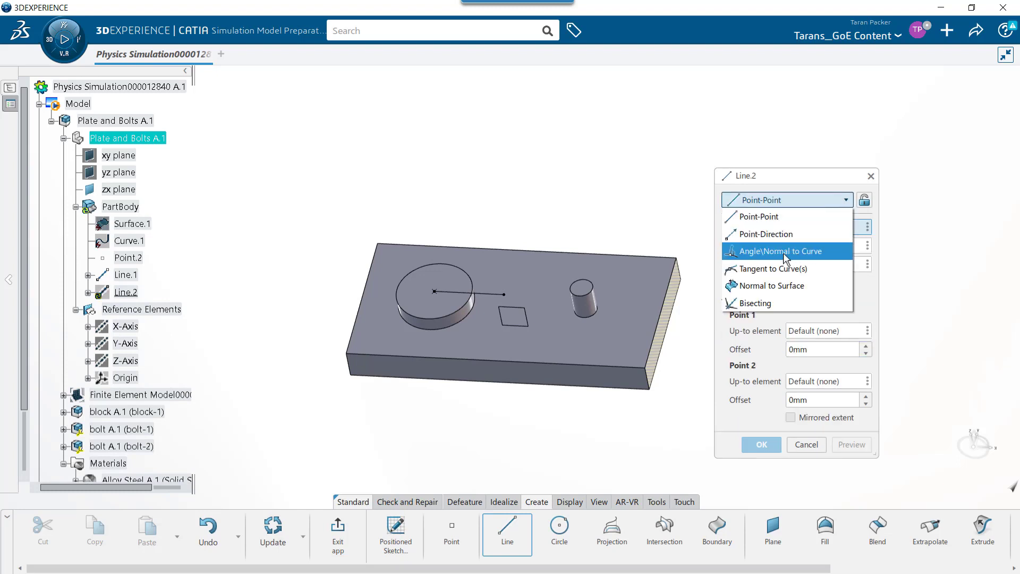
{"action": "left_click", "coordinate": [784, 252]}
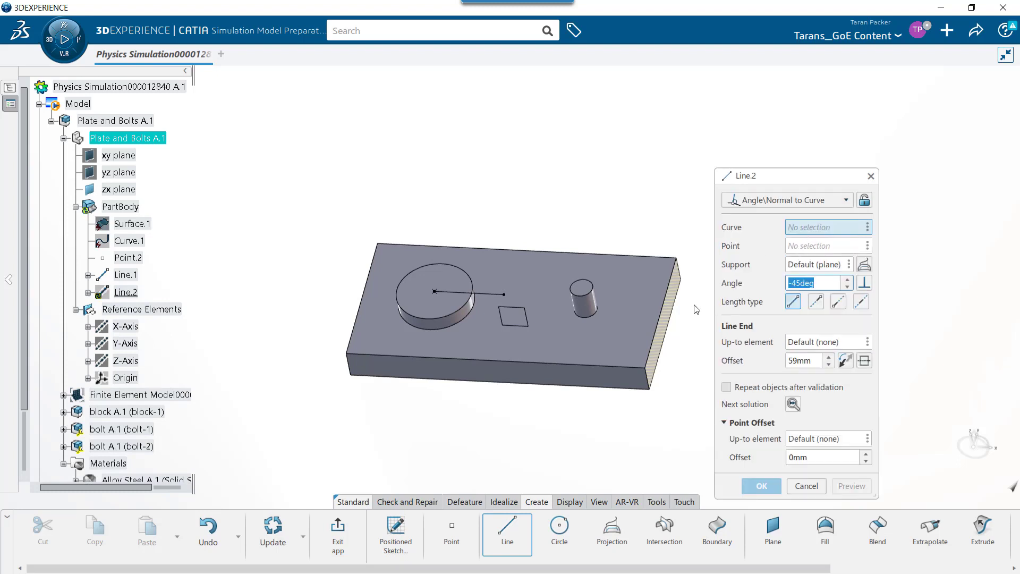
{"action": "left_click", "coordinate": [128, 276]}
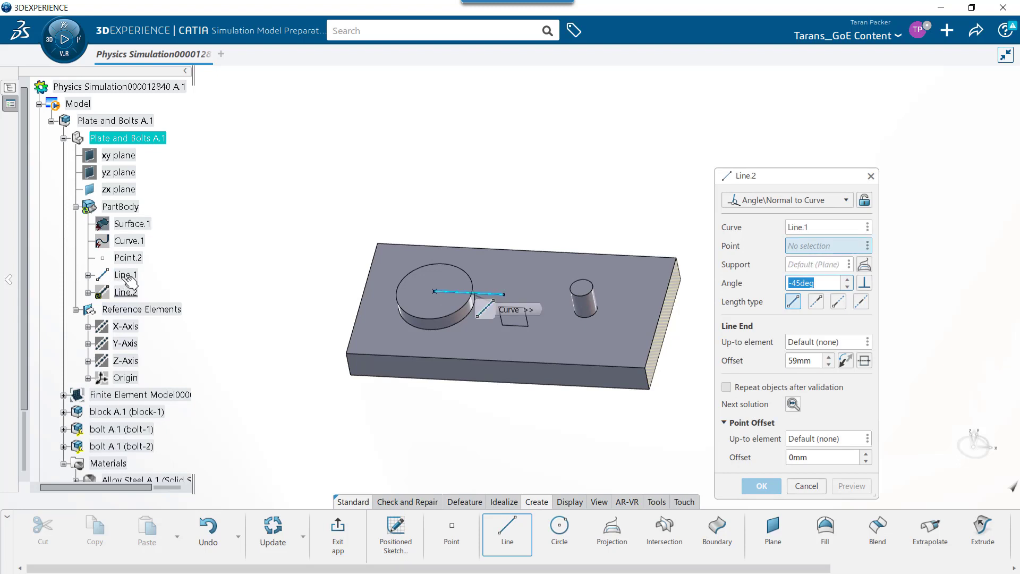
{"action": "left_click", "coordinate": [134, 259]}
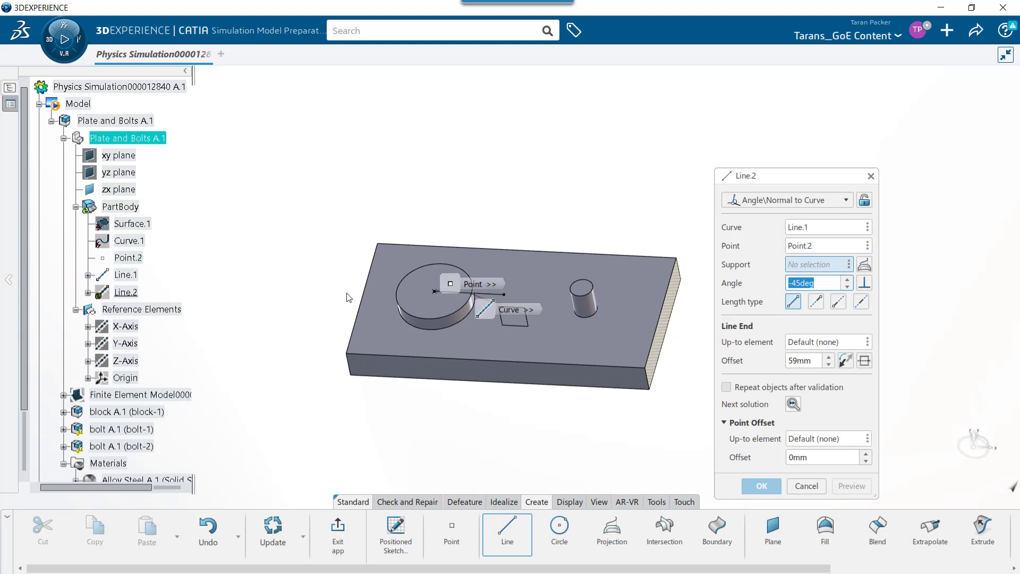
{"action": "left_click", "coordinate": [428, 291]}
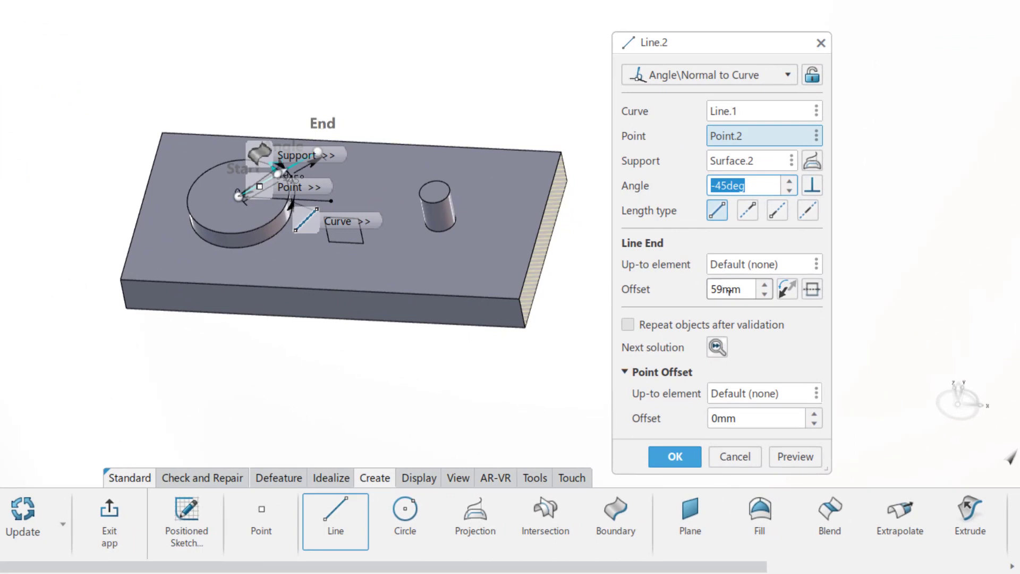
{"action": "left_click", "coordinate": [716, 186]}
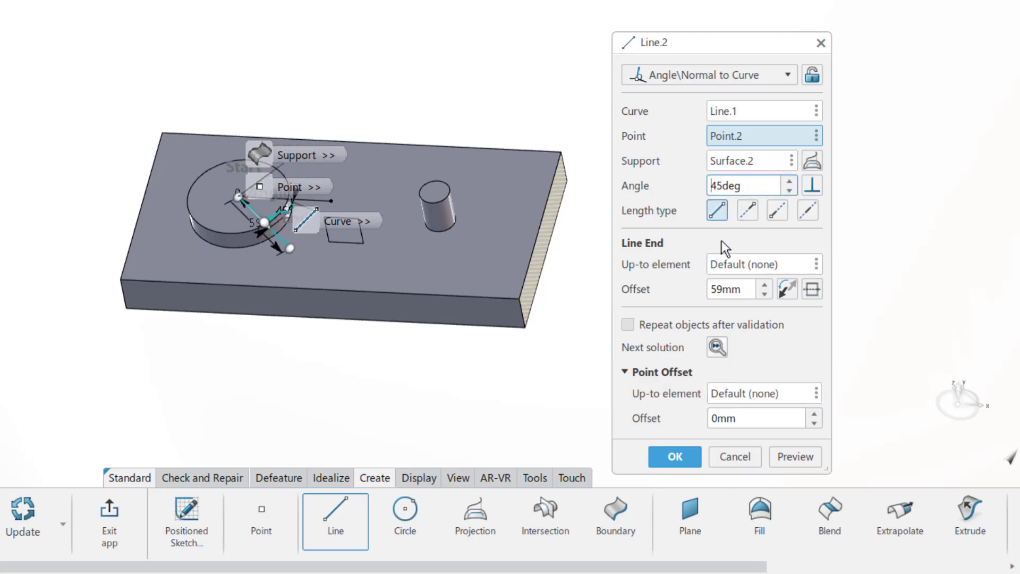
{"action": "type", "text": "-"}
{"action": "key", "text": "Return"}
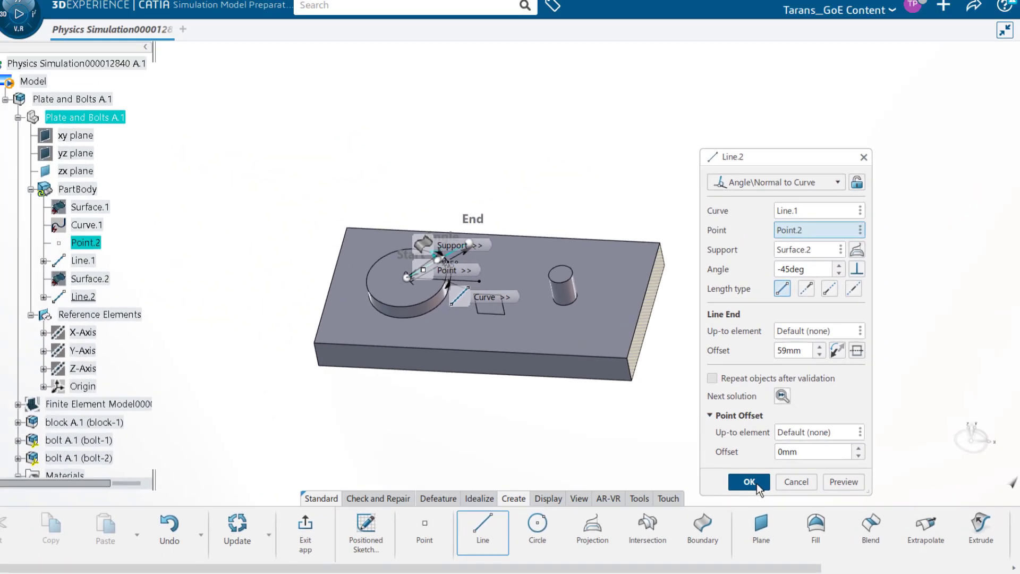
{"action": "left_click", "coordinate": [674, 455]}
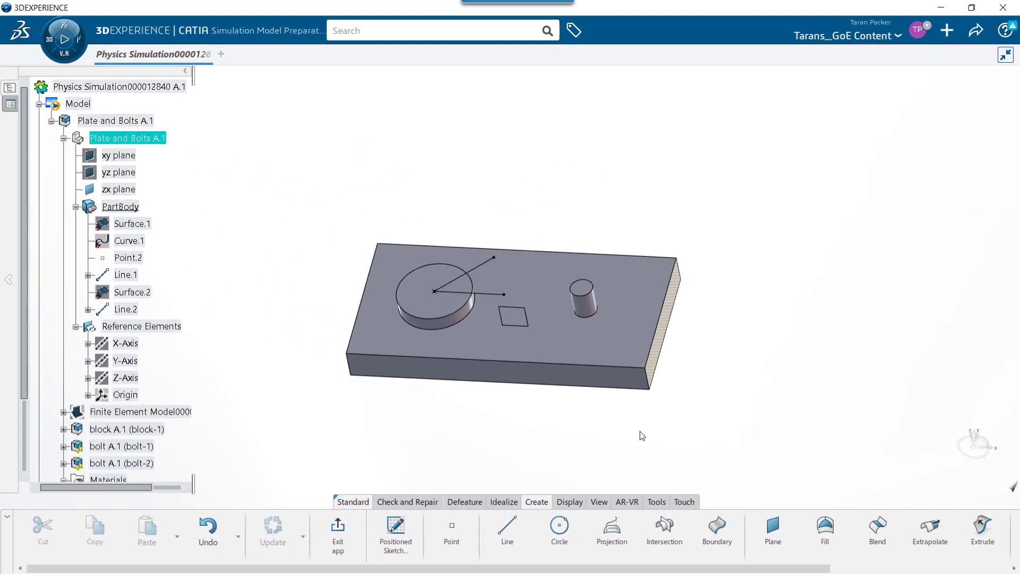
{"action": "left_click_drag", "start_coordinate": [575, 571], "coordinate": [753, 571]}
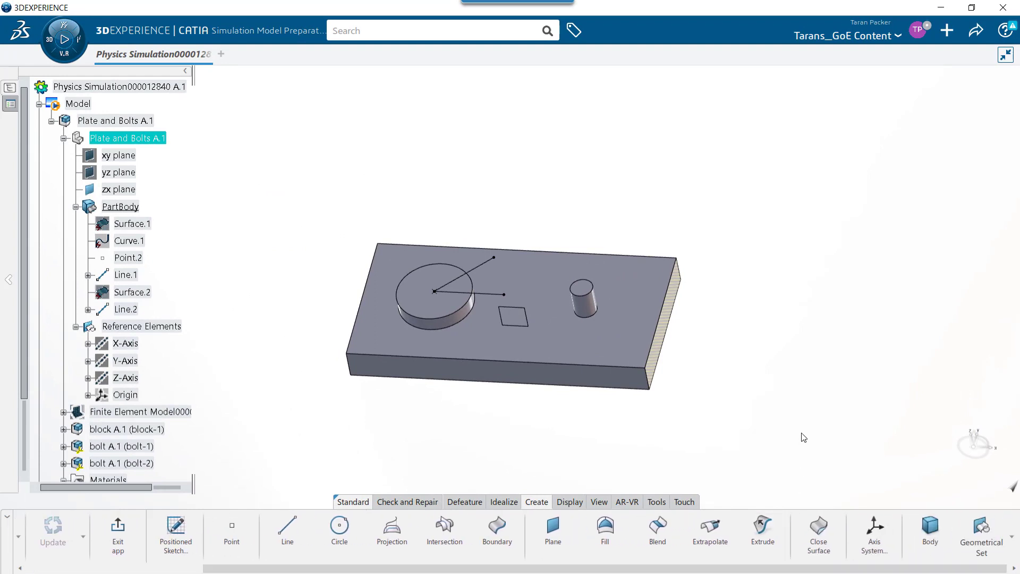
- Create Axis System.1 with origin at Point.2 and Z axis along Line.2
{"action": "left_click", "coordinate": [889, 535]}
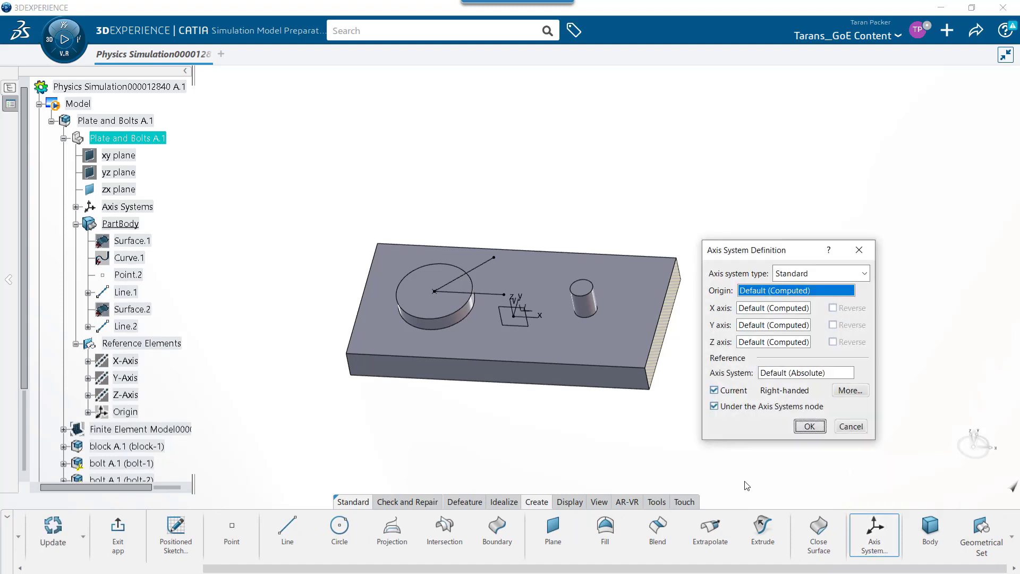
{"action": "left_click", "coordinate": [134, 278]}
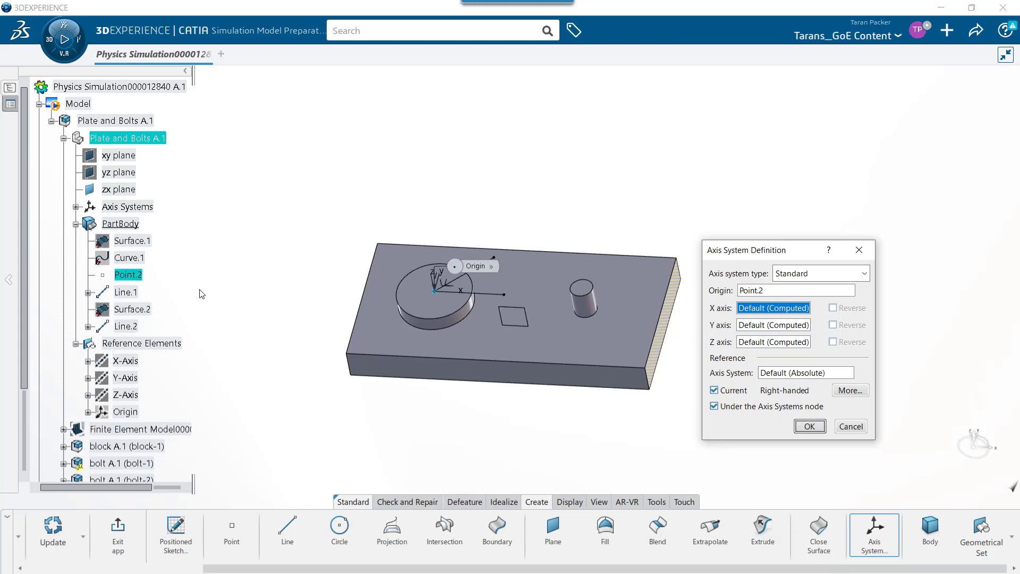
{"action": "left_click", "coordinate": [761, 347]}
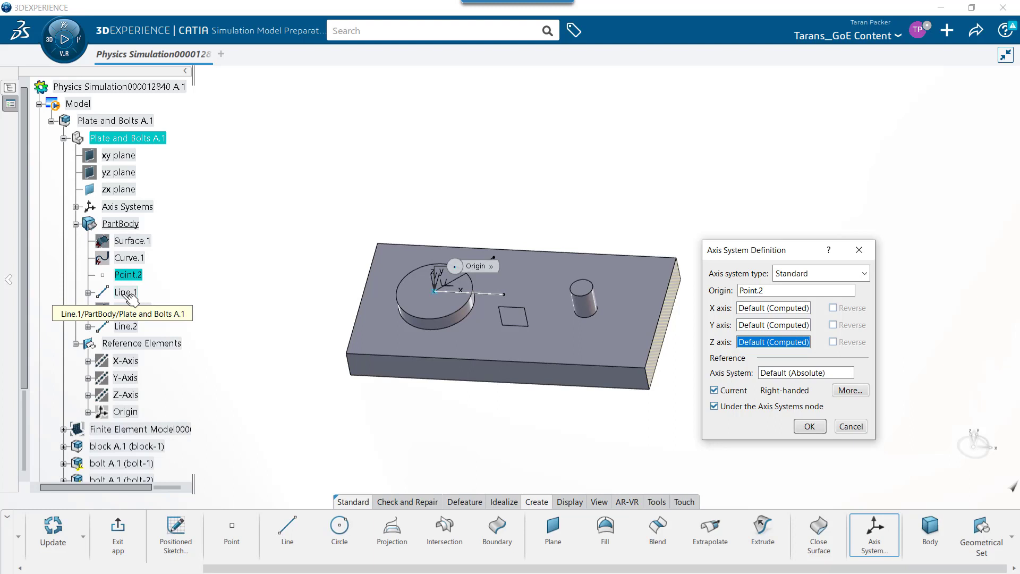
{"action": "left_click", "coordinate": [136, 328]}
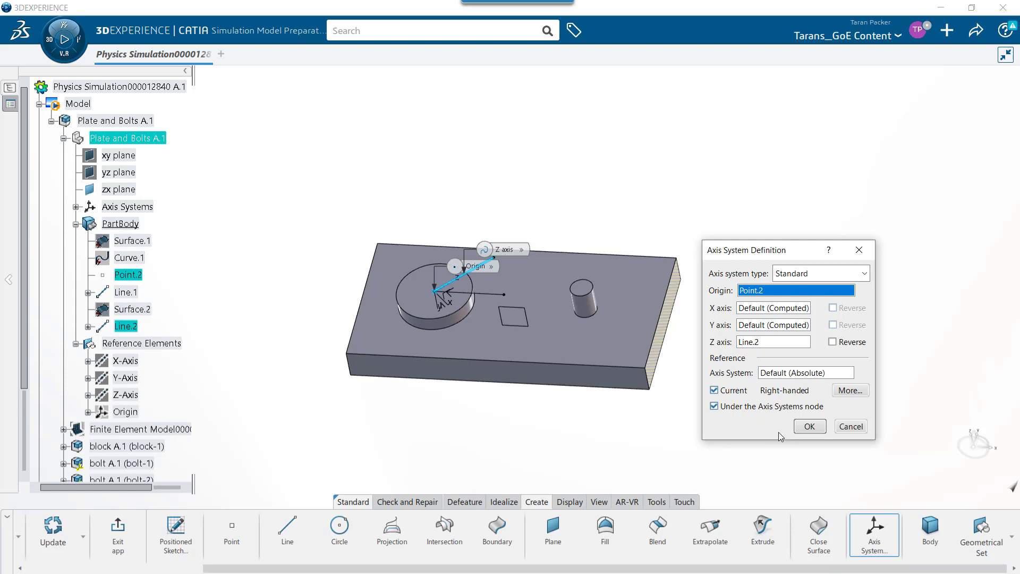
{"action": "scroll", "coordinate": [434, 372], "scroll_direction": "up", "scroll_amount": 2}
{"action": "scroll", "coordinate": [450, 359], "scroll_direction": "up", "scroll_amount": 2}
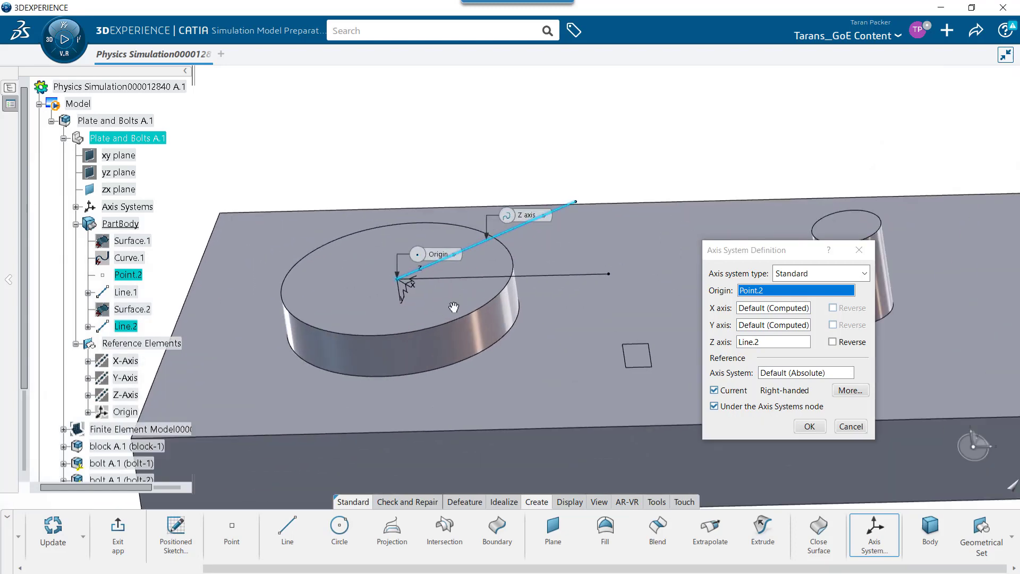
{"action": "scroll", "coordinate": [473, 342], "scroll_direction": "up", "scroll_amount": 2}
{"action": "mouse_move", "coordinate": [473, 342]}
{"action": "middle_mouse_down"}
{"action": "mouse_move", "coordinate": [503, 384]}
{"action": "mouse_move", "coordinate": [577, 424]}
{"action": "middle_mouse_up"}
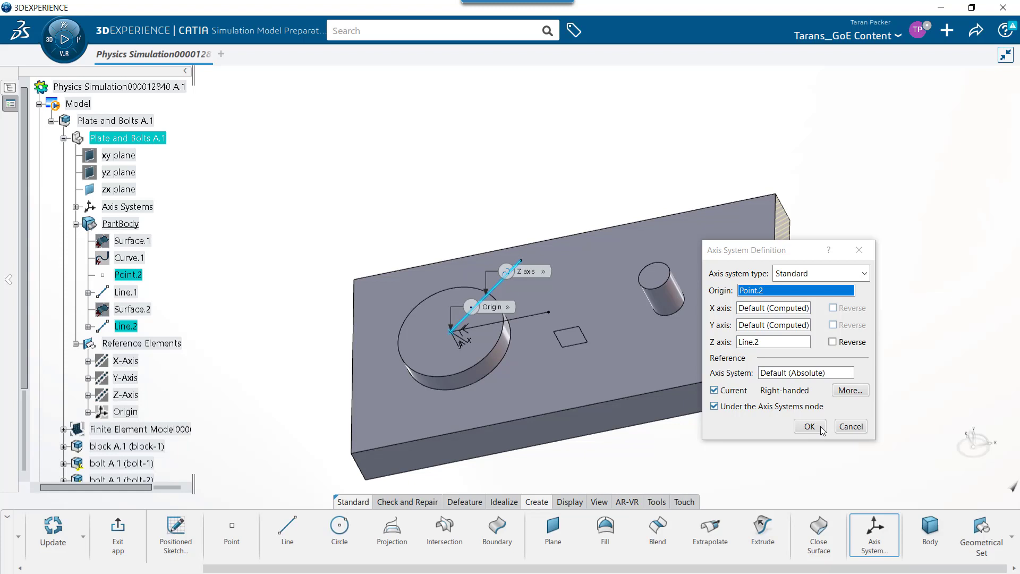
{"action": "left_click", "coordinate": [809, 426]}
{"action": "mouse_move", "coordinate": [706, 483]}
{"action": "middle_mouse_down"}
{"action": "mouse_move", "coordinate": [752, 446]}
{"action": "mouse_move", "coordinate": [733, 437]}
{"action": "middle_mouse_up"}
- Select Axis System.1 and exit Model Prep to the Structural Scenario app
{"action": "left_click", "coordinate": [139, 224]}
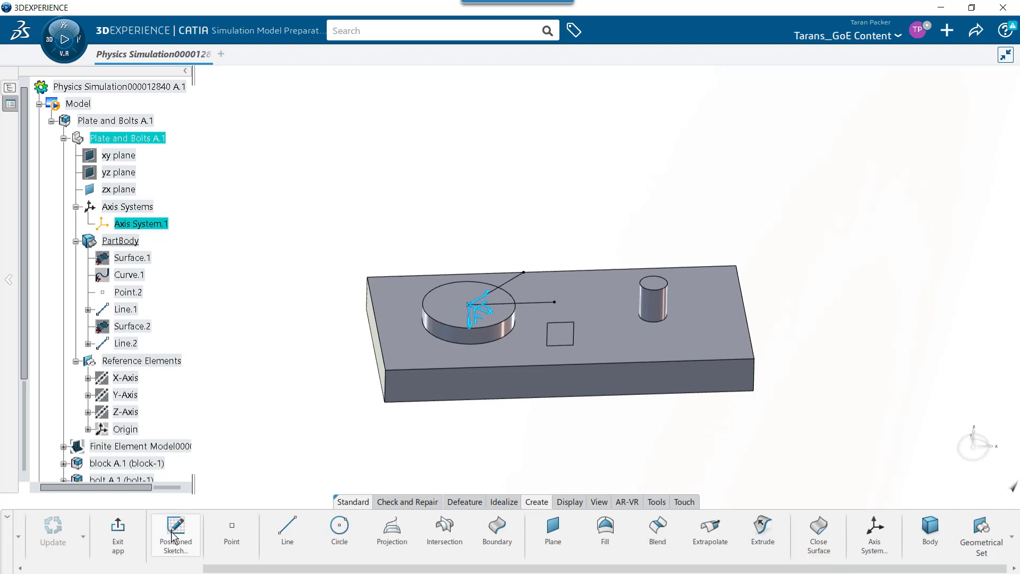
{"action": "left_click", "coordinate": [126, 540]}
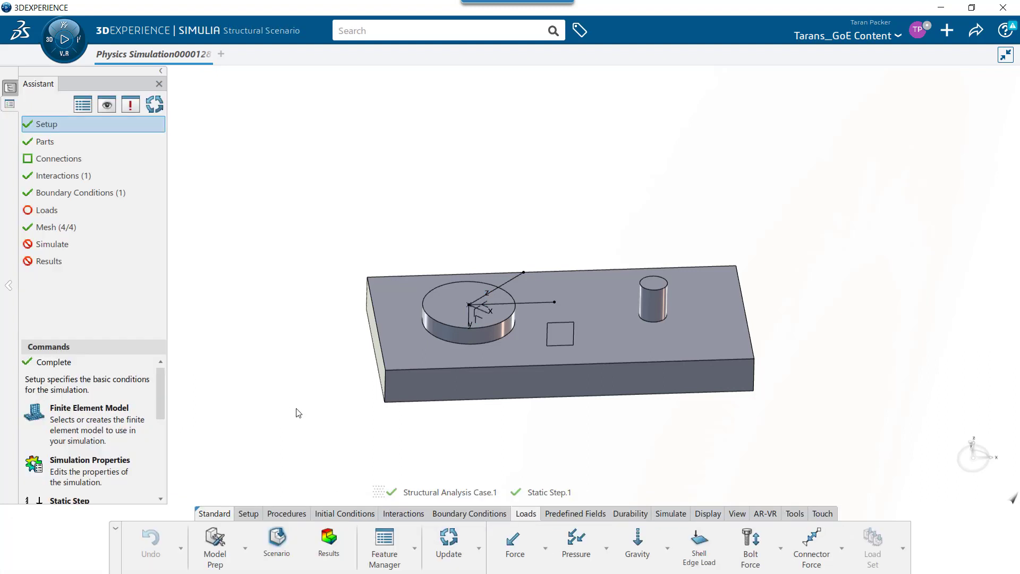
- Apply Force.1 to the bolt top face: 10 N in Z of local Axis System.1
{"action": "left_click", "coordinate": [514, 541]}
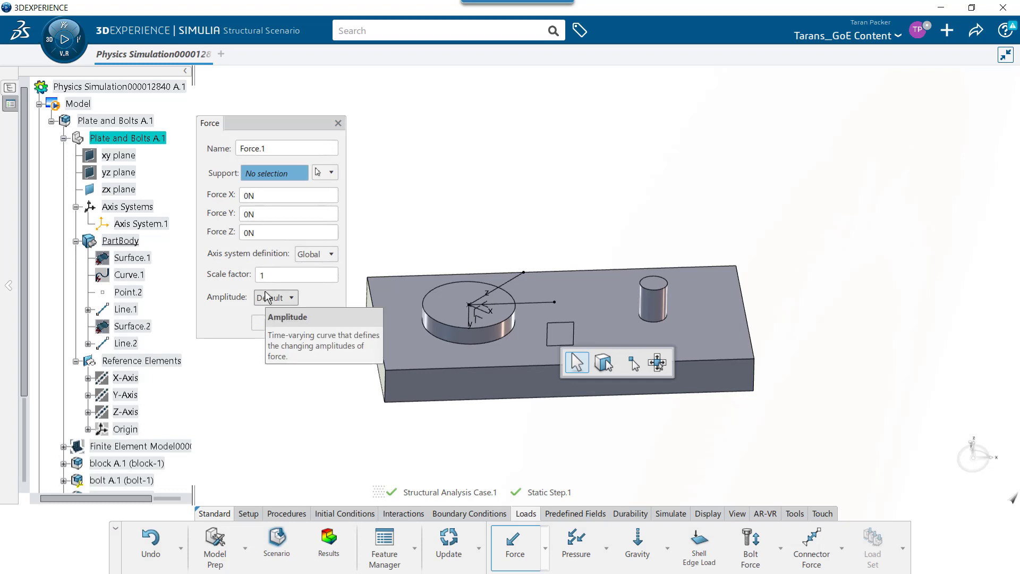
{"action": "left_click", "coordinate": [461, 304]}
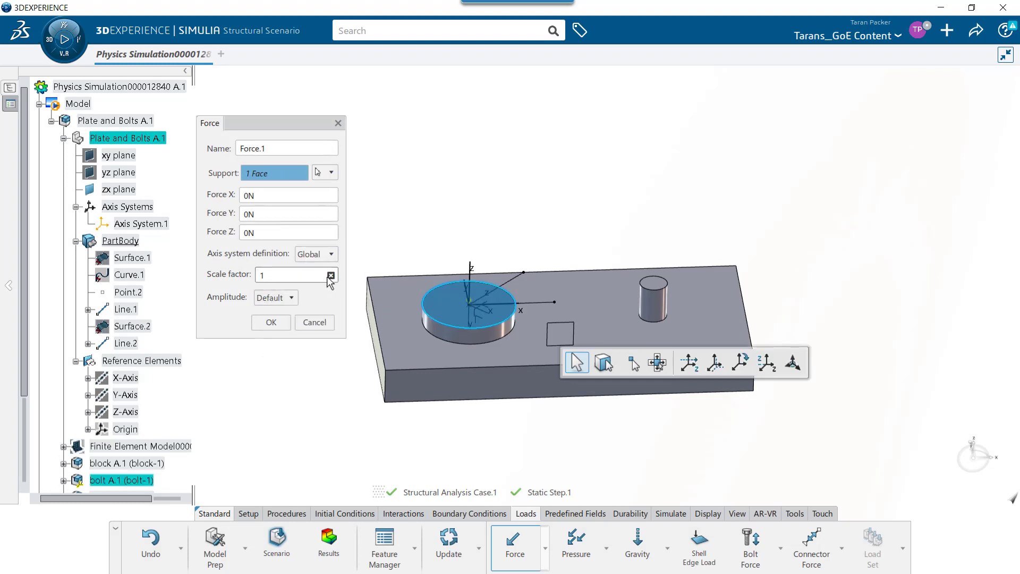
{"action": "left_click", "coordinate": [327, 254]}
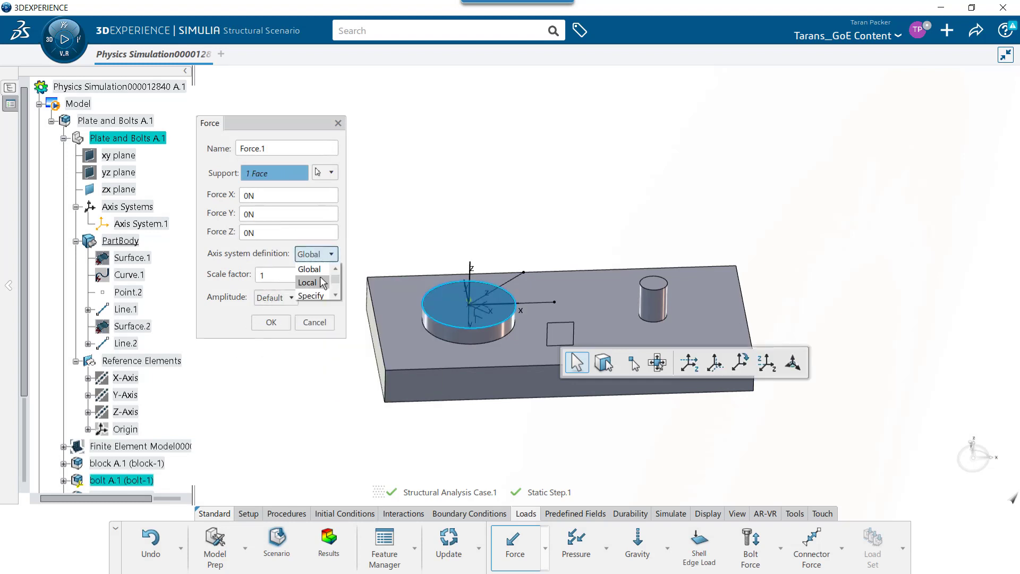
{"action": "left_click", "coordinate": [307, 282]}
{"action": "left_click", "coordinate": [292, 278]}
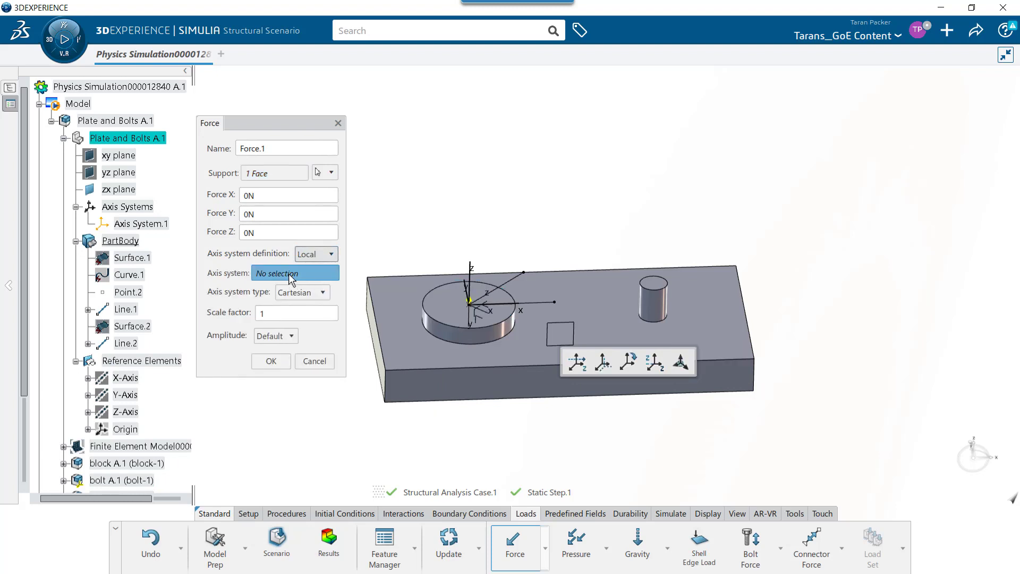
{"action": "left_click", "coordinate": [134, 225]}
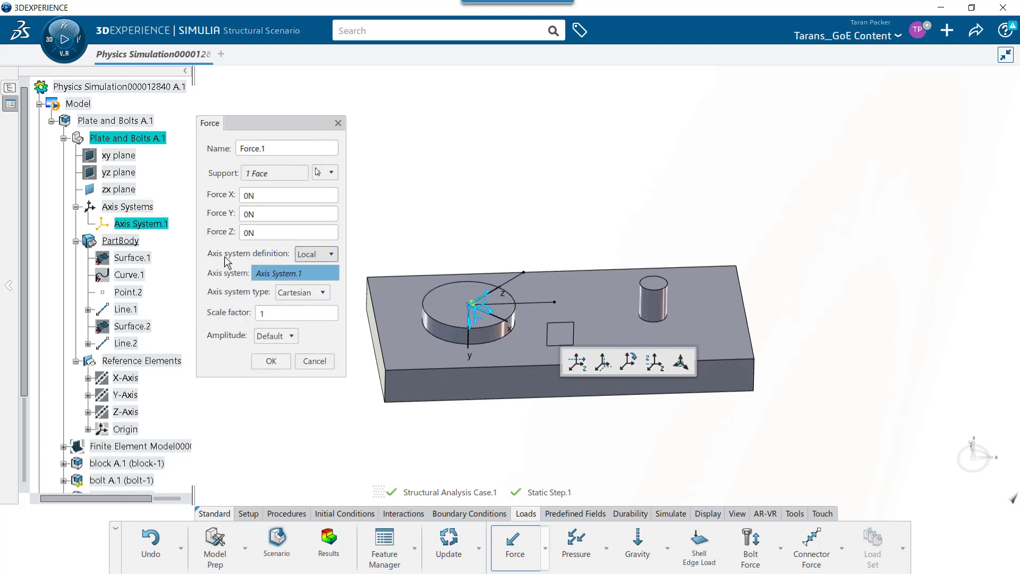
{"action": "double_click", "coordinate": [266, 236]}
{"action": "type", "text": "10"}
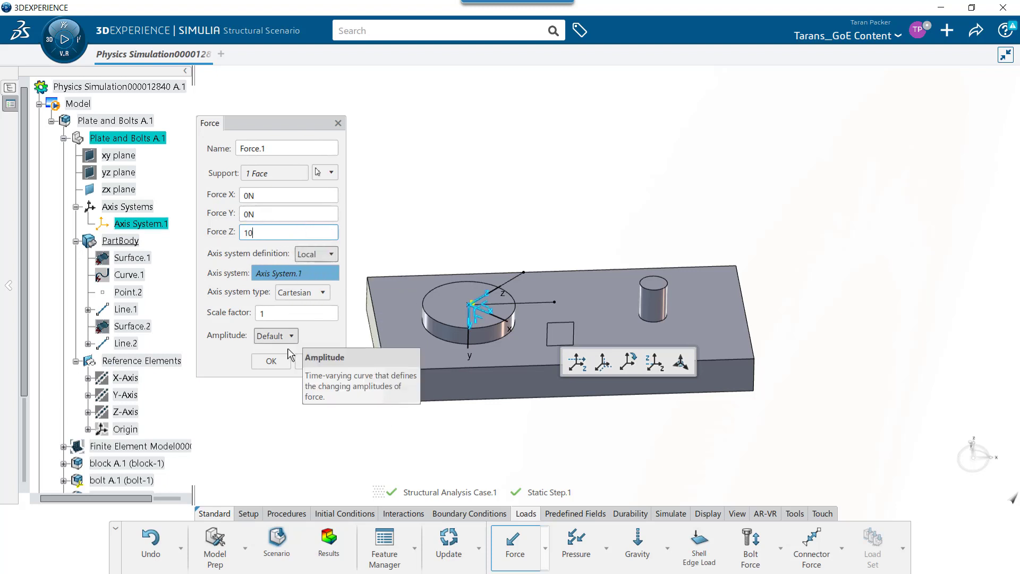
{"action": "left_click", "coordinate": [271, 362]}
{"action": "middle_click_drag", "start_coordinate": [877, 319], "coordinate": [964, 297]}
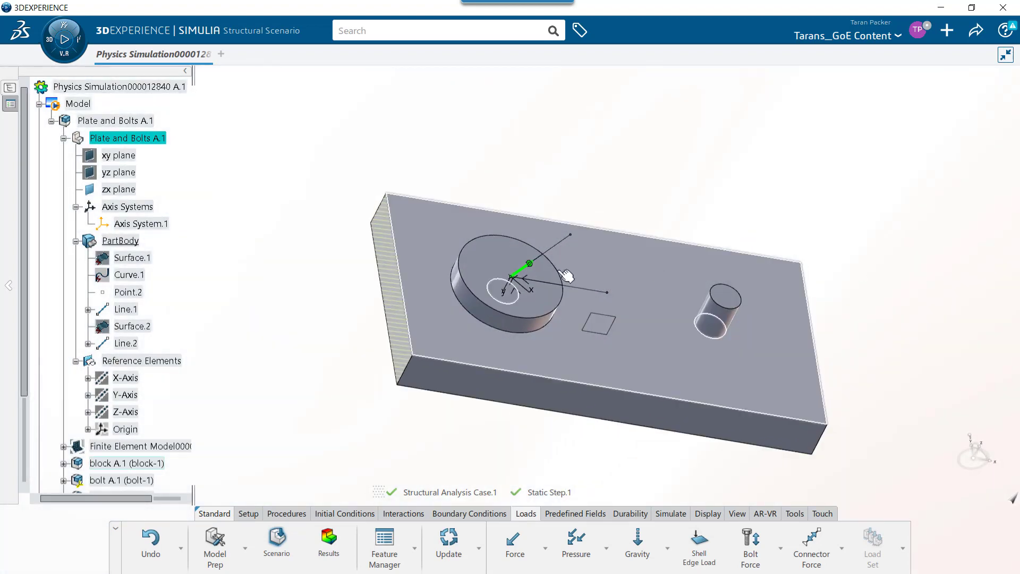
{"action": "scroll", "coordinate": [523, 289], "scroll_direction": "up", "scroll_amount": 5}
{"action": "scroll", "coordinate": [409, 303], "scroll_direction": "up", "scroll_amount": 3}
{"action": "scroll", "coordinate": [409, 307], "scroll_direction": "down", "scroll_amount": 3}
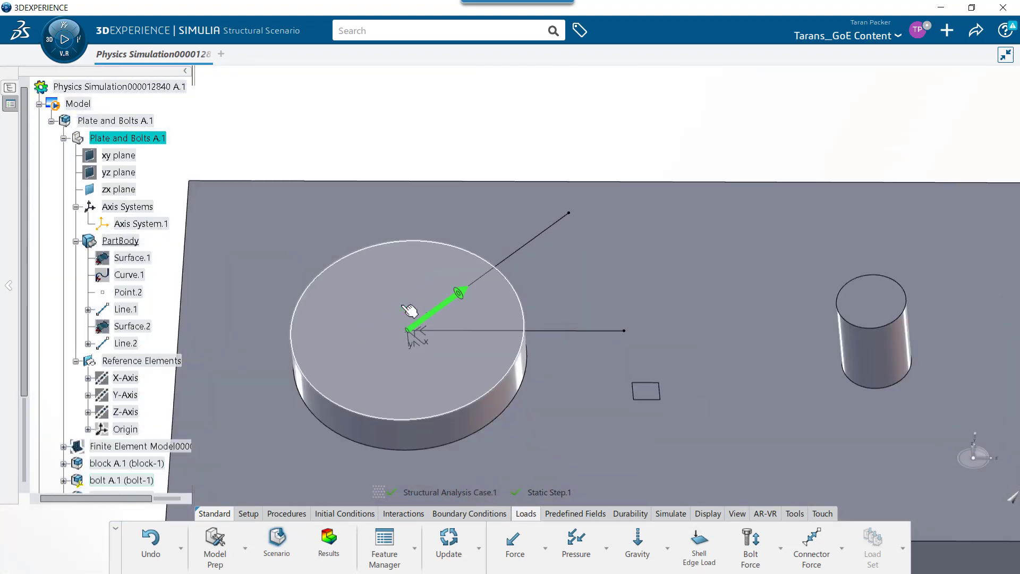
{"action": "scroll", "coordinate": [394, 314], "scroll_direction": "up", "scroll_amount": 2}
{"action": "scroll", "coordinate": [410, 342], "scroll_direction": "up", "scroll_amount": 2}
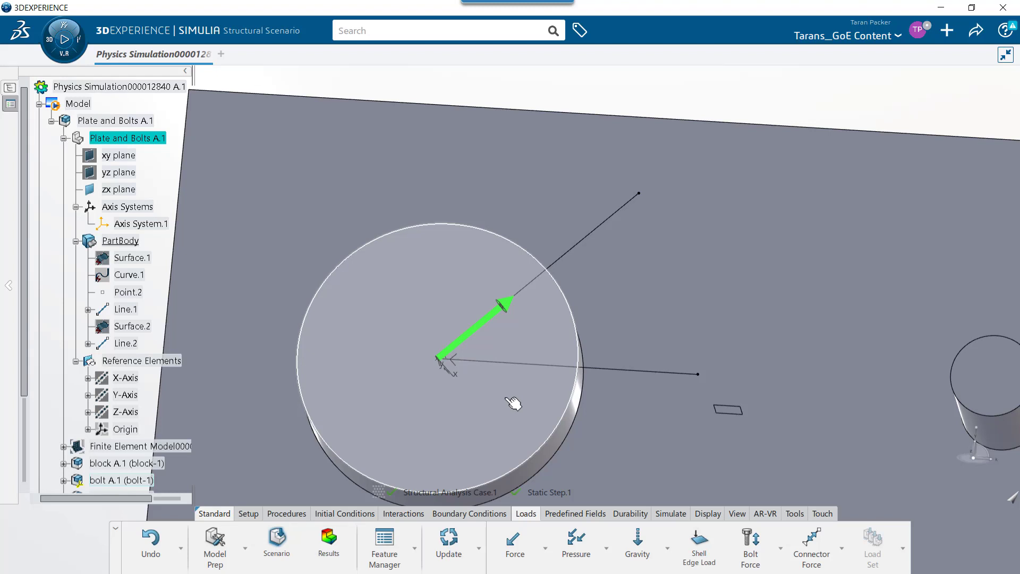
{"action": "scroll", "coordinate": [513, 402], "scroll_direction": "down", "scroll_amount": 3}
{"action": "scroll", "coordinate": [503, 351], "scroll_direction": "down", "scroll_amount": 2}
{"action": "mouse_move", "coordinate": [503, 358]}
{"action": "middle_mouse_down"}
{"action": "mouse_move", "coordinate": [438, 307]}
{"action": "mouse_move", "coordinate": [487, 244]}
{"action": "middle_mouse_up"}
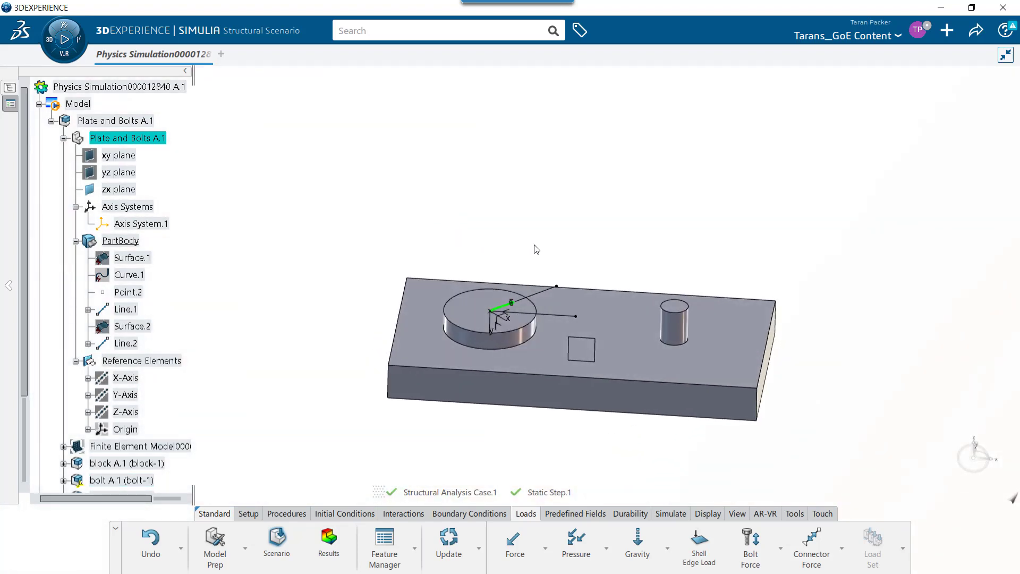